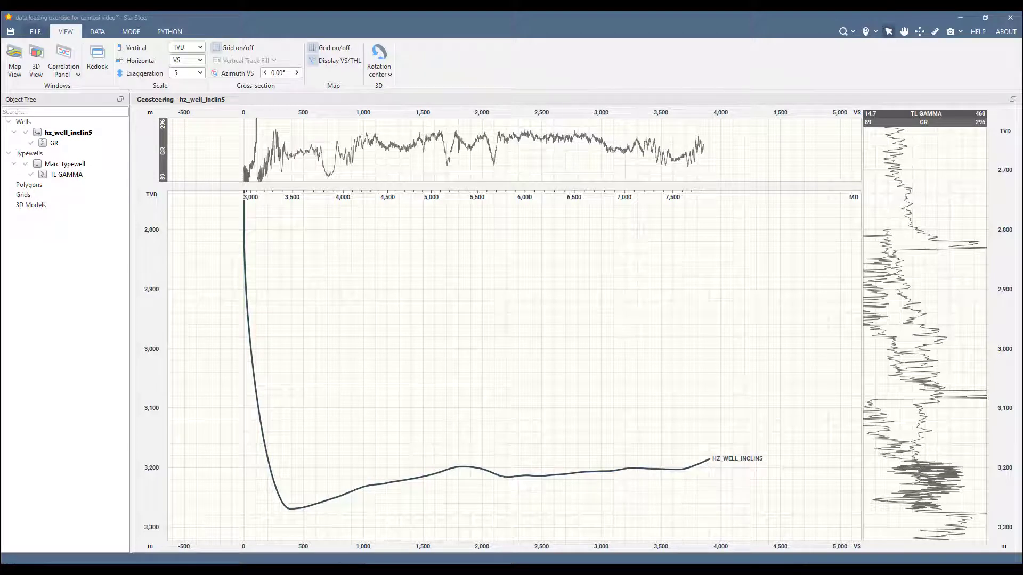
Select the TL GAMMA log under Marc_typewell in the Object Tree
{"action": "left_click", "coordinate": [66, 175]}
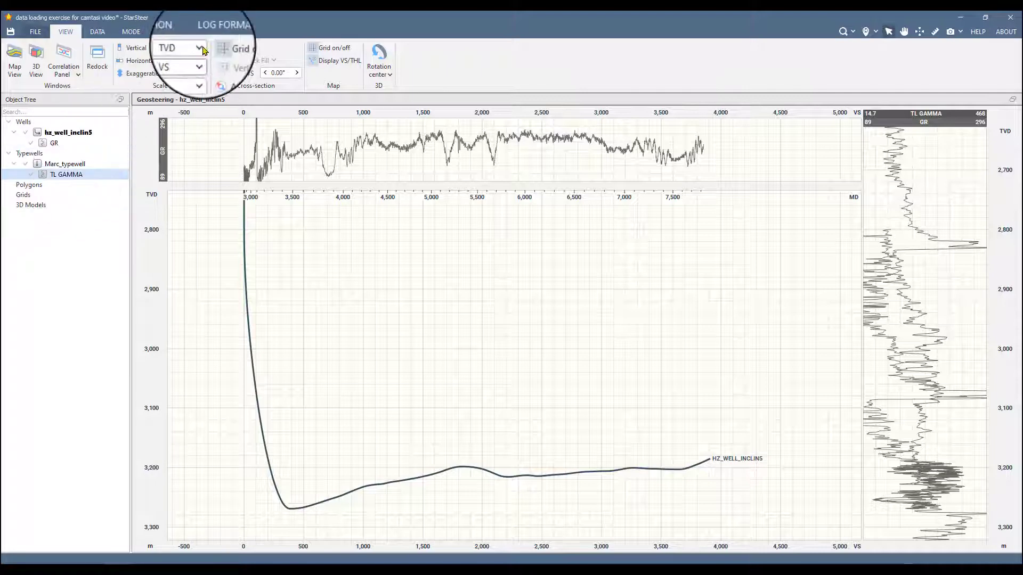
Set the TL GAMMA line colour to red in the log format options
{"action": "left_click", "coordinate": [220, 34]}
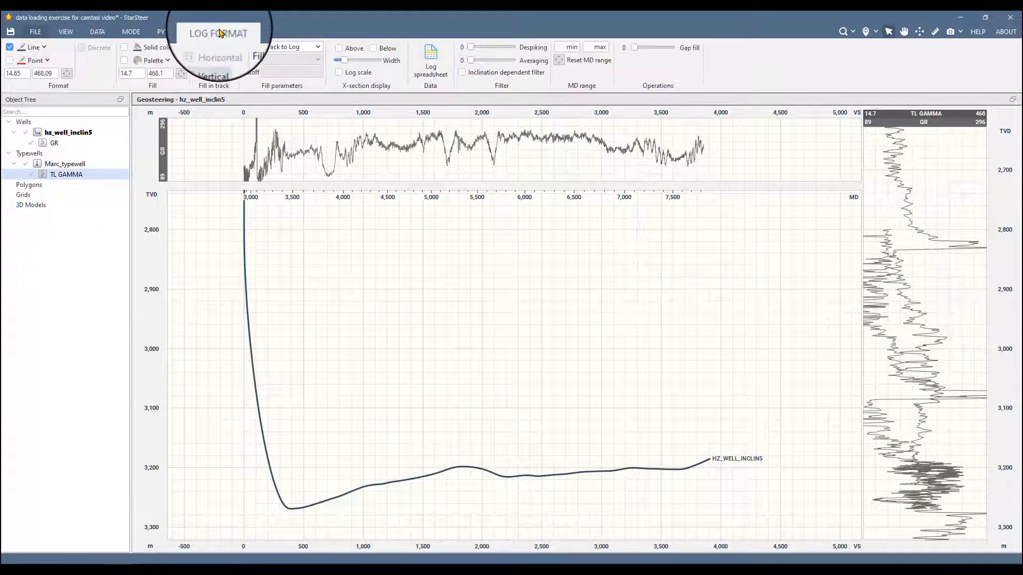
{"action": "left_click", "coordinate": [38, 50]}
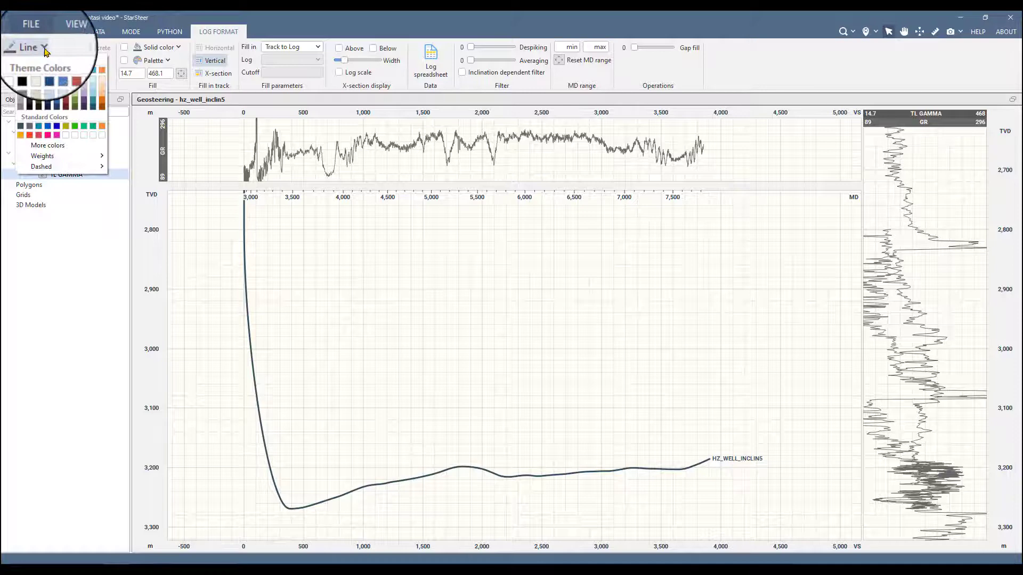
{"action": "left_click", "coordinate": [25, 68]}
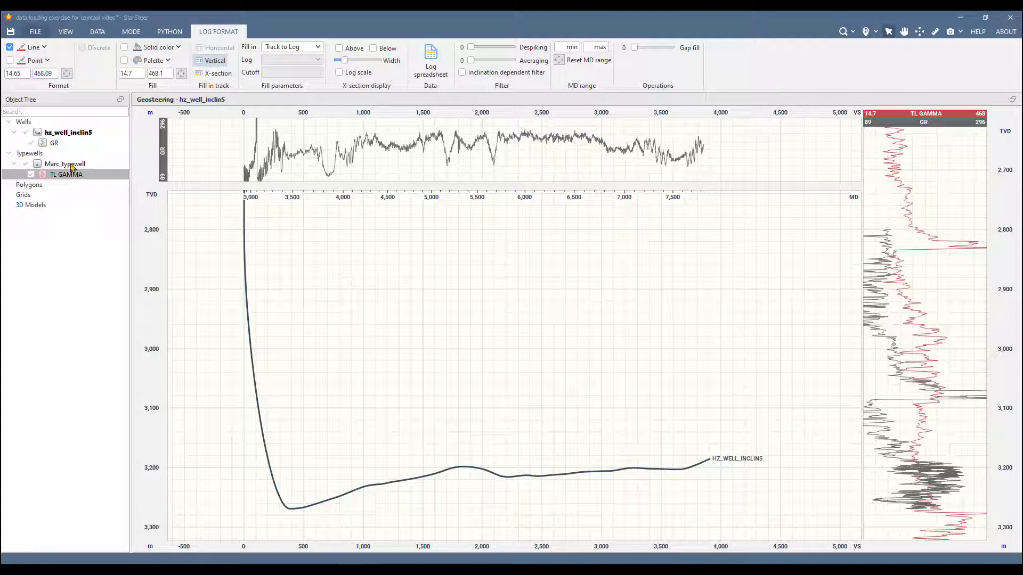
Switch to Typewell Referencing mode and link Marc_typewell to hz_well_inclin5
{"action": "left_click", "coordinate": [131, 32]}
{"action": "left_click", "coordinate": [50, 57]}
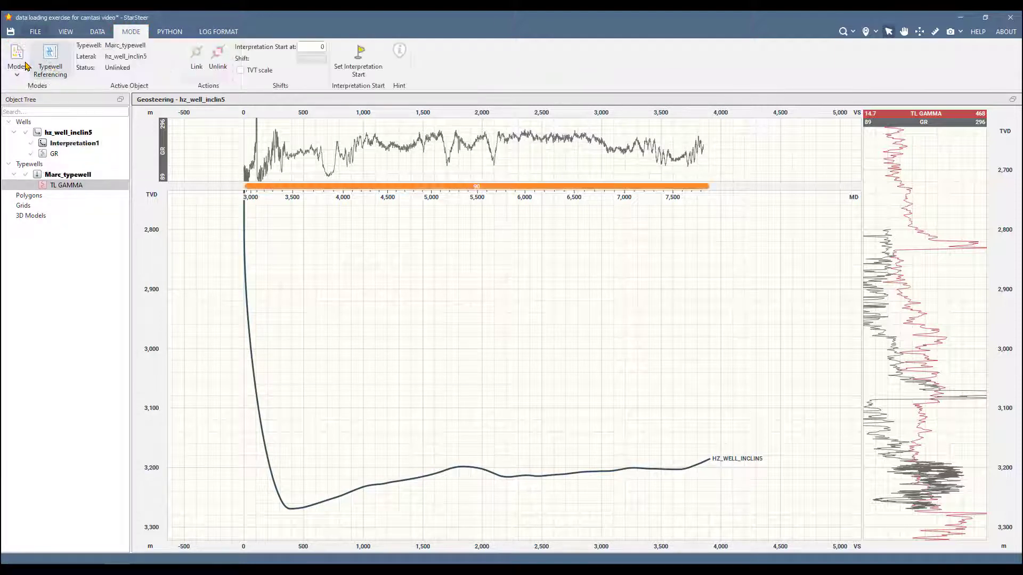
{"action": "left_click", "coordinate": [68, 174]}
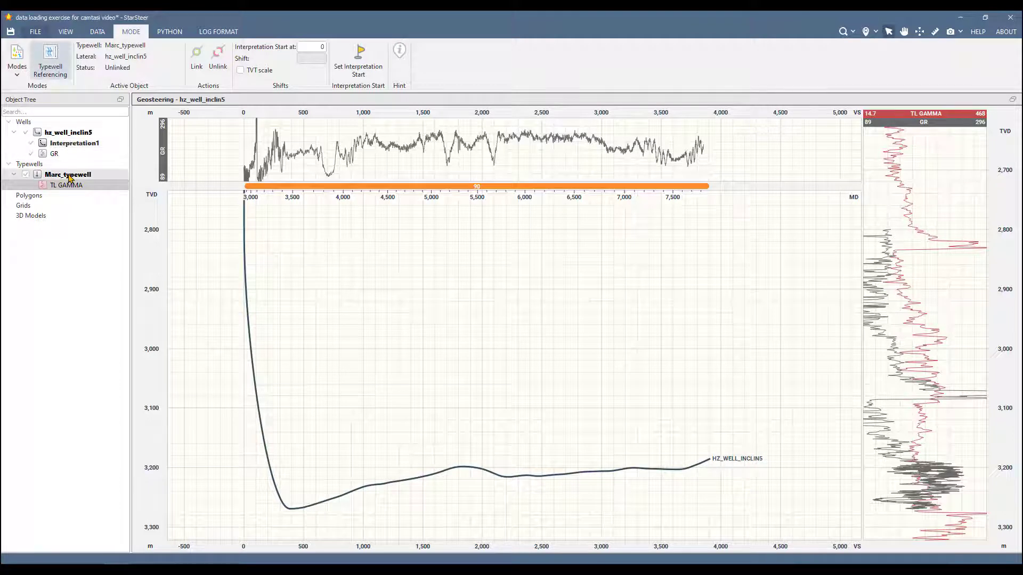
{"action": "left_click", "coordinate": [197, 58]}
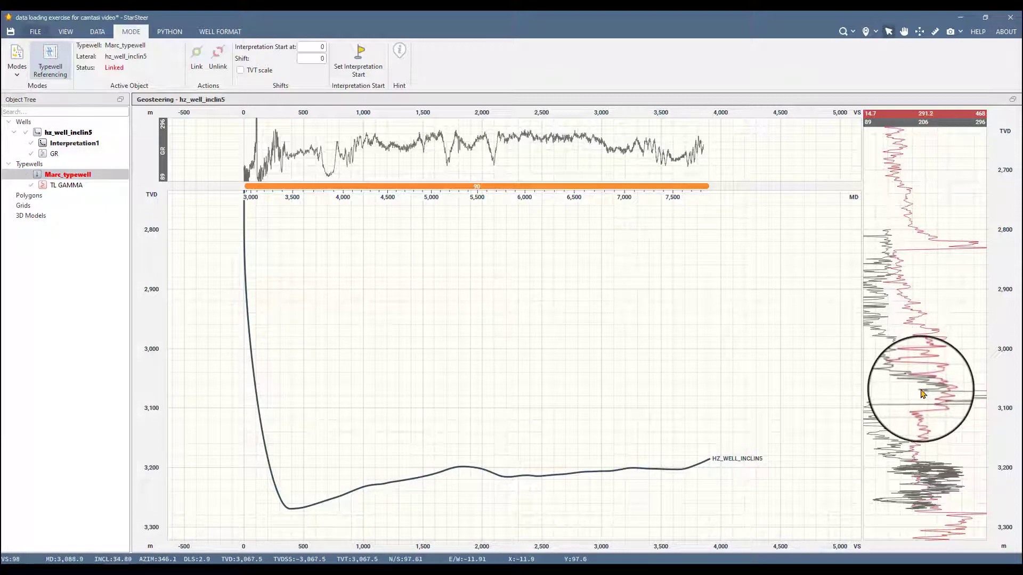
Shift the typewell track to 250.3 and stretch the grey GR scale onto red TL GAMMA
{"action": "mouse_move", "coordinate": [922, 393]}
{"action": "left_mouse_down"}
{"action": "mouse_move", "coordinate": [898, 512]}
{"action": "mouse_move", "coordinate": [910, 522]}
{"action": "left_mouse_up"}
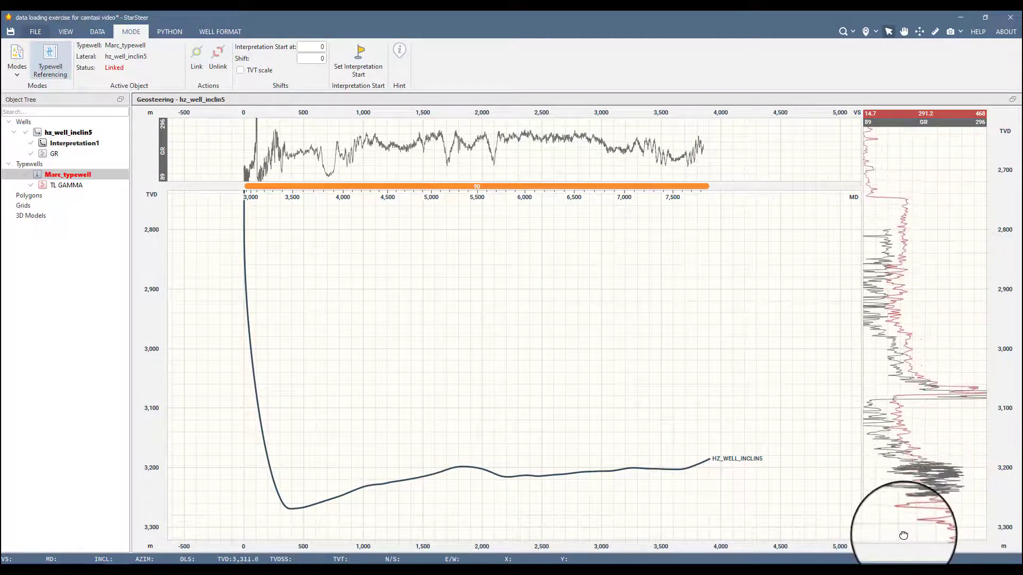
{"action": "left_click_drag", "start_coordinate": [910, 522], "coordinate": [917, 424]}
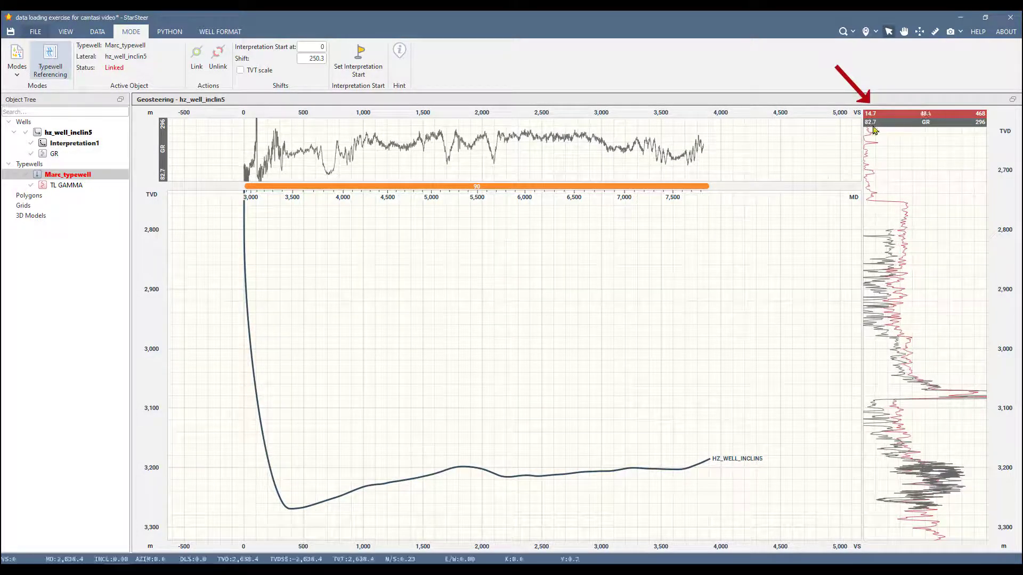
{"action": "left_click_drag", "start_coordinate": [874, 123], "coordinate": [895, 130]}
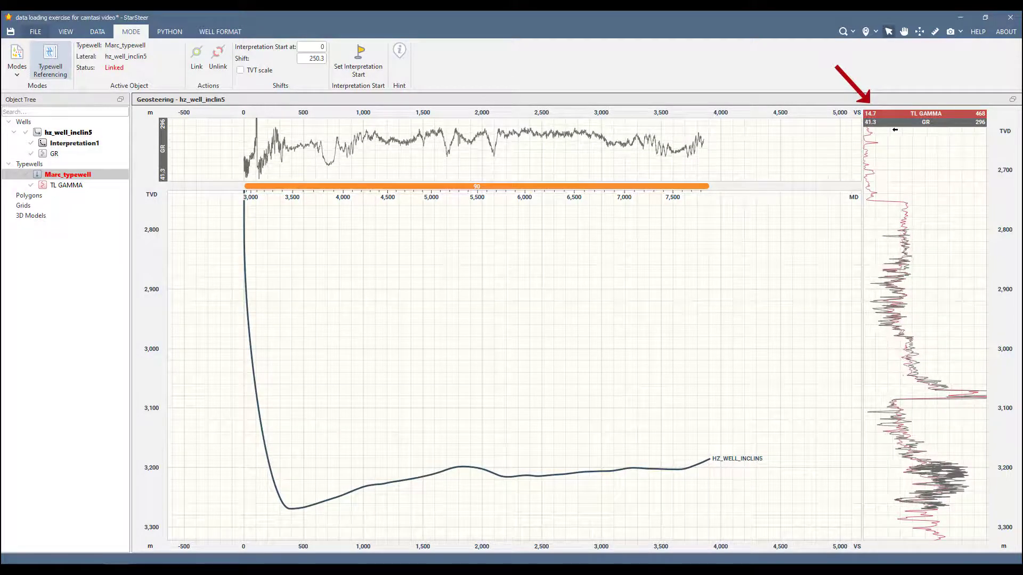
{"action": "mouse_move", "coordinate": [980, 122]}
{"action": "left_mouse_down"}
{"action": "mouse_move", "coordinate": [935, 132]}
{"action": "mouse_move", "coordinate": [871, 123]}
{"action": "mouse_move", "coordinate": [926, 122]}
{"action": "left_mouse_up"}
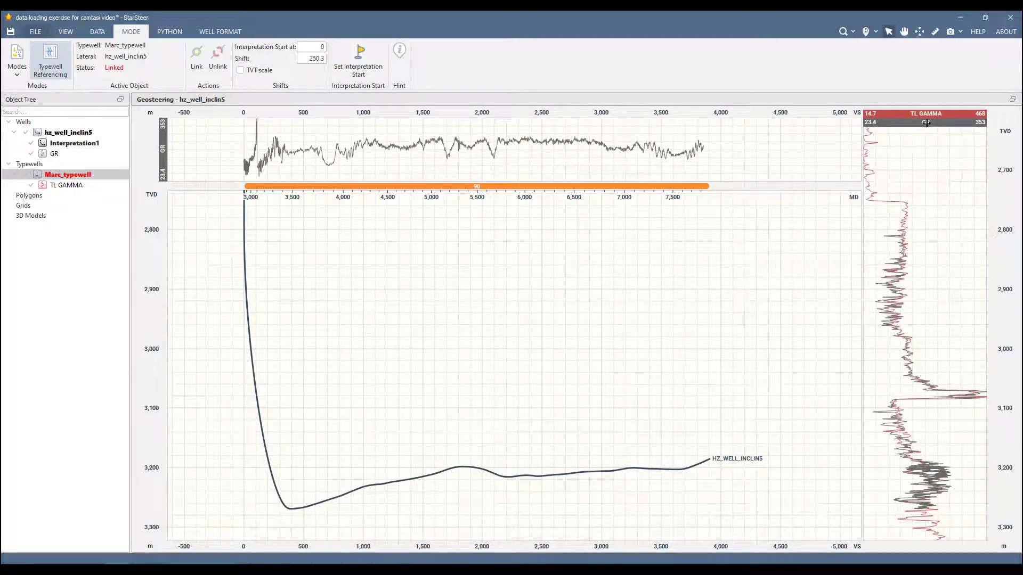
{"action": "left_click_drag", "start_coordinate": [926, 122], "coordinate": [967, 136]}
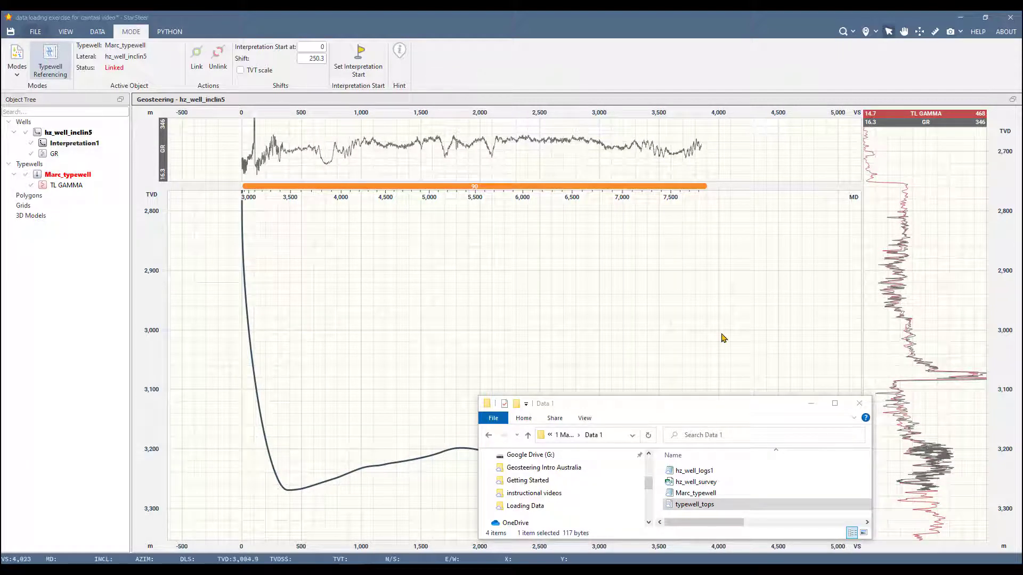
Pick the typewell_tops file, then create and select Topset1 under Marc_typewell
{"action": "left_click", "coordinate": [715, 505]}
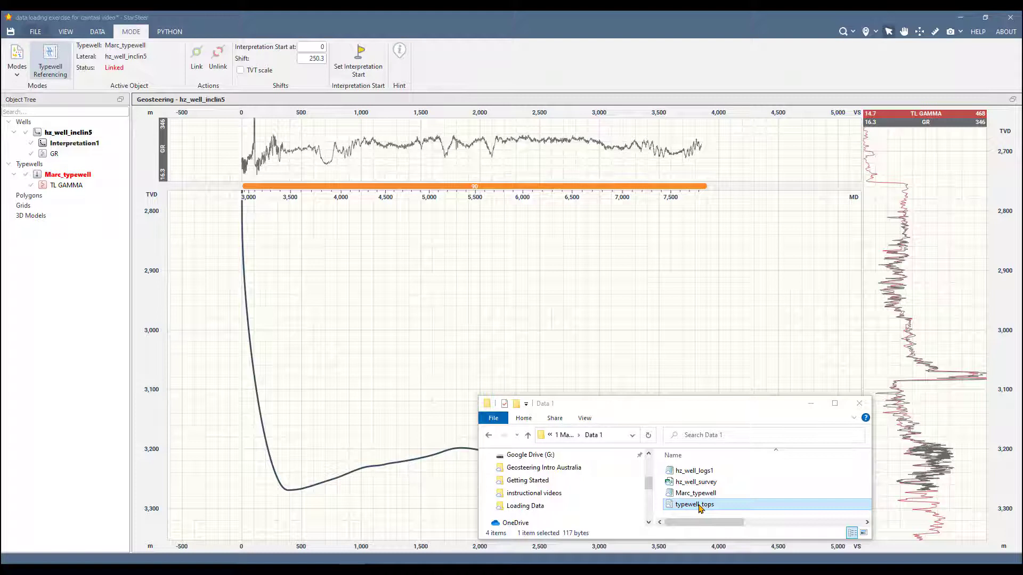
{"action": "left_click", "coordinate": [68, 174]}
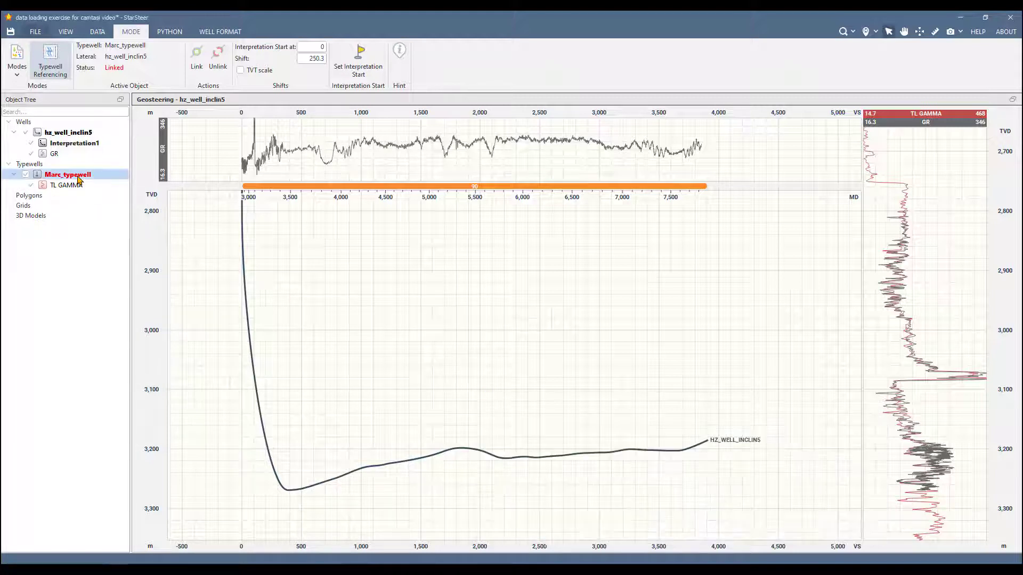
{"action": "right_click", "coordinate": [78, 178]}
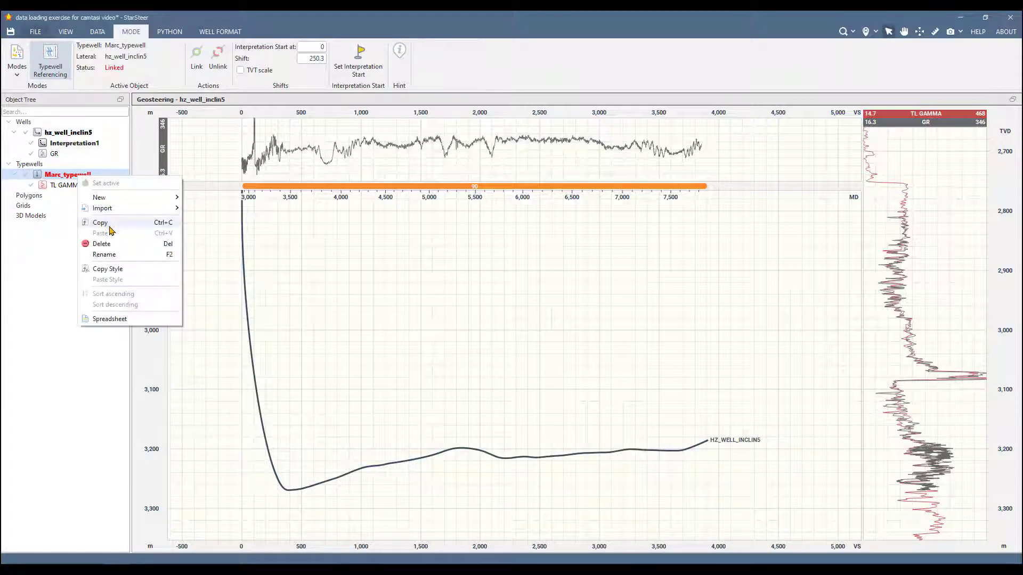
{"action": "left_click", "coordinate": [210, 210]}
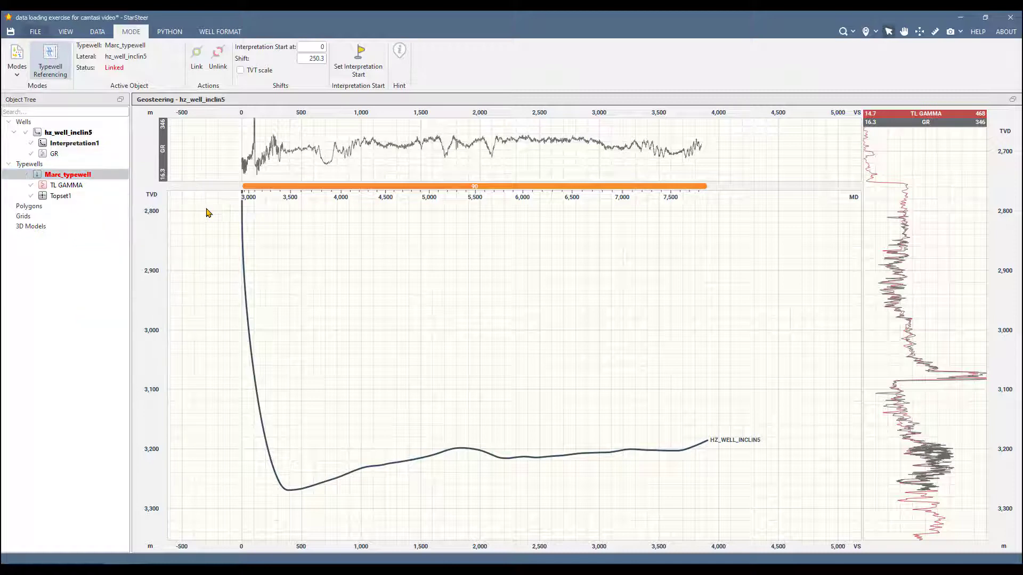
{"action": "left_click", "coordinate": [61, 196]}
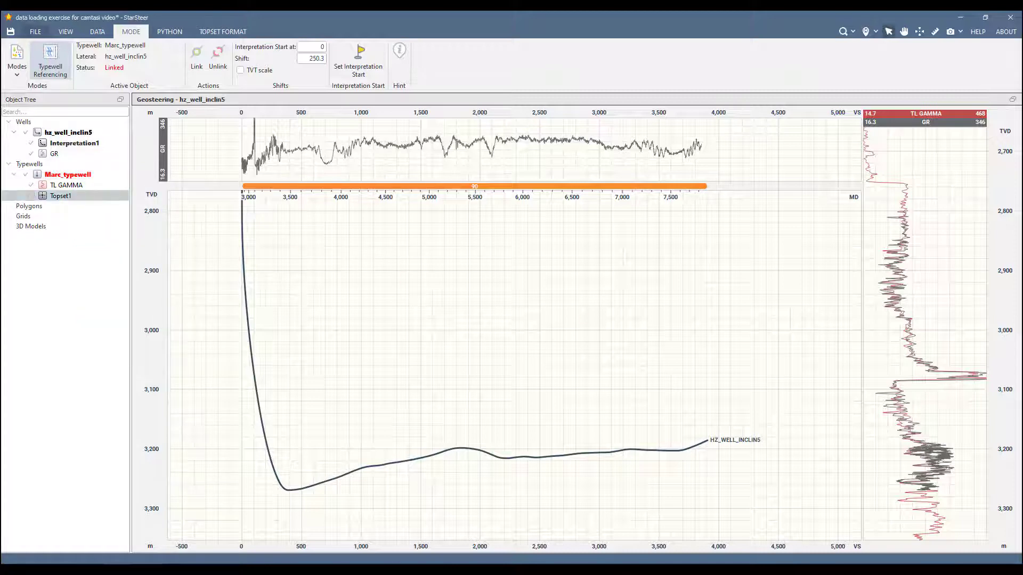
{"action": "key", "text": "alt+Tab"}
Import the six tops from typewell_tops into Topset1 and close the file browser
{"action": "left_click_drag", "start_coordinate": [704, 512], "coordinate": [81, 199]}
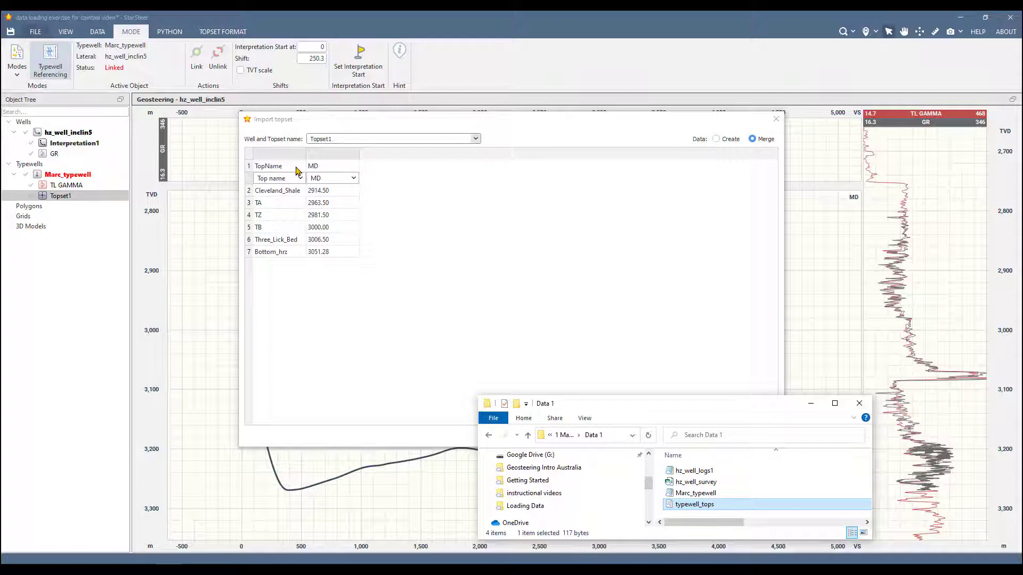
{"action": "left_click", "coordinate": [706, 280]}
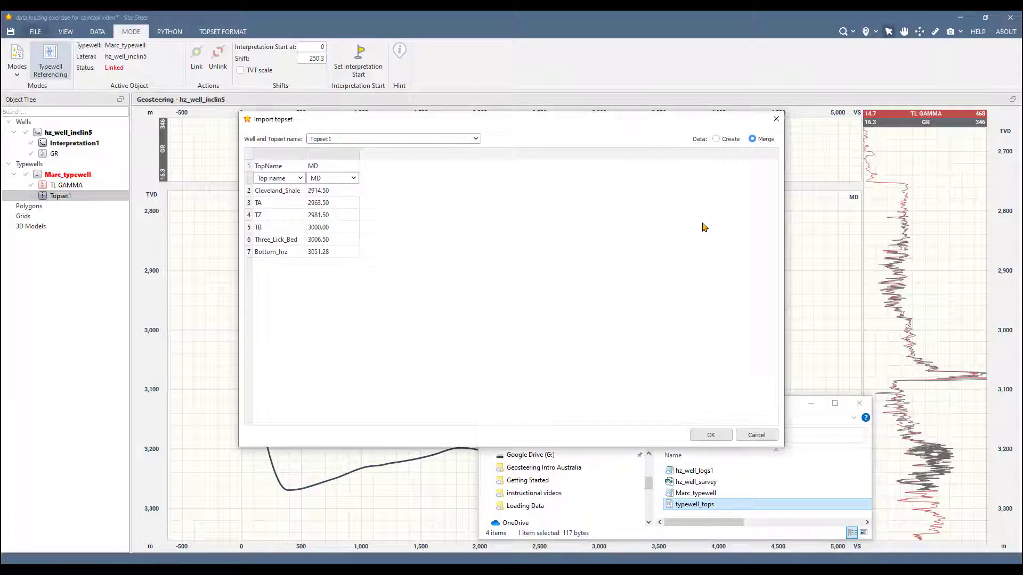
{"action": "left_click", "coordinate": [710, 435]}
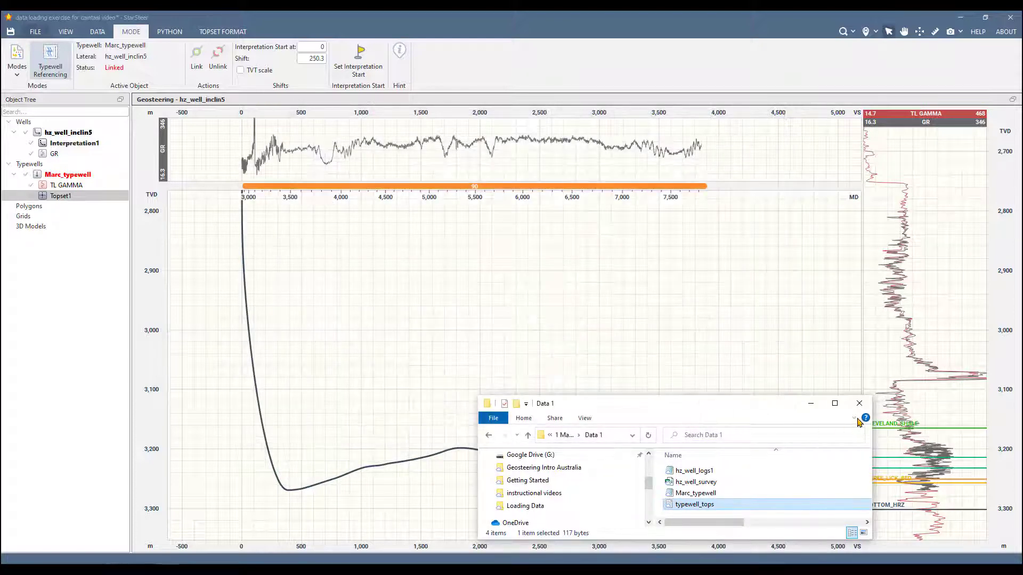
{"action": "left_click", "coordinate": [810, 404]}
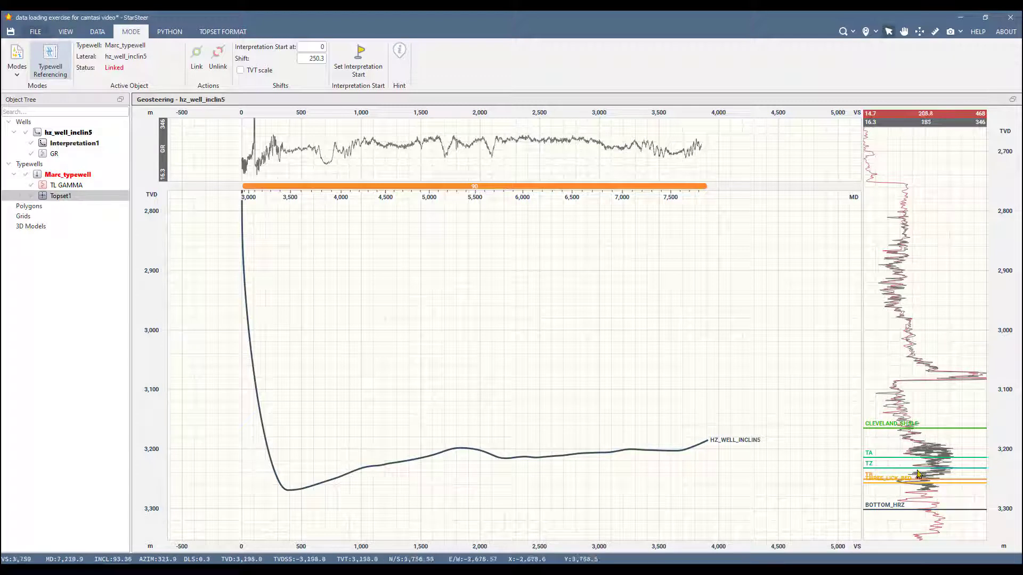
Create horizons from Topset1 so its six tops span the lateral section
{"action": "left_click", "coordinate": [31, 196]}
{"action": "left_click", "coordinate": [60, 196]}
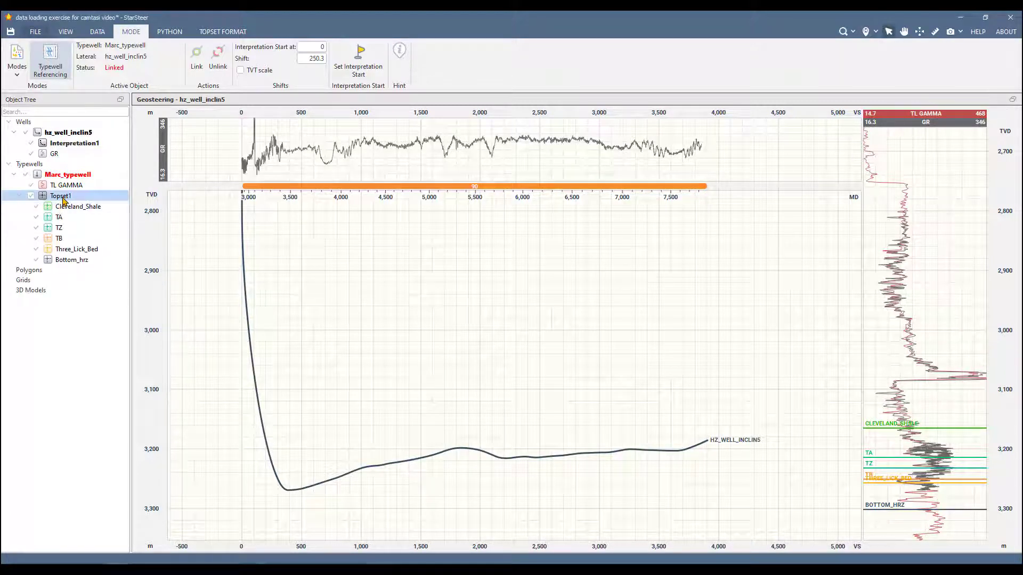
{"action": "right_click", "coordinate": [64, 197]}
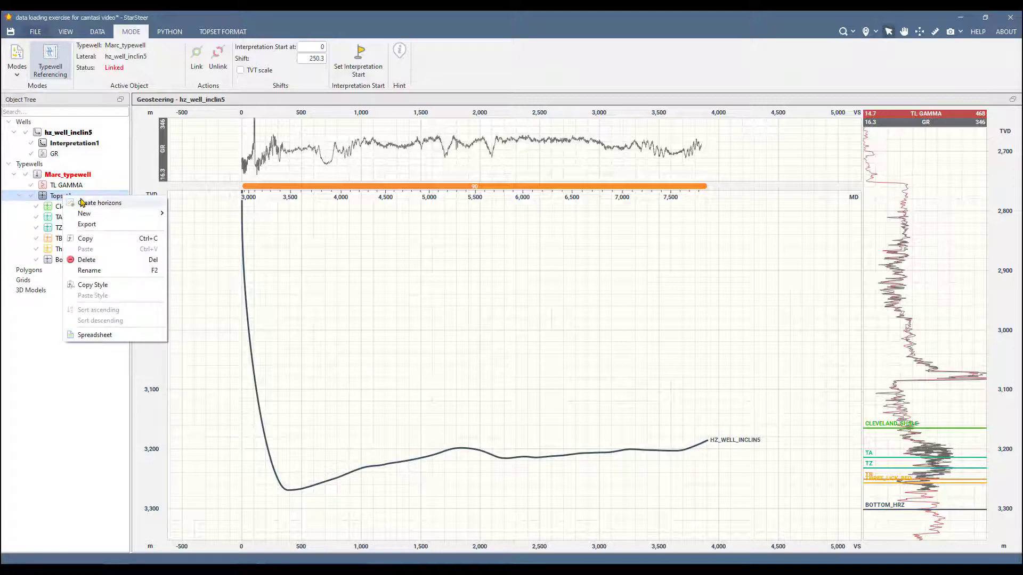
{"action": "left_click", "coordinate": [91, 205]}
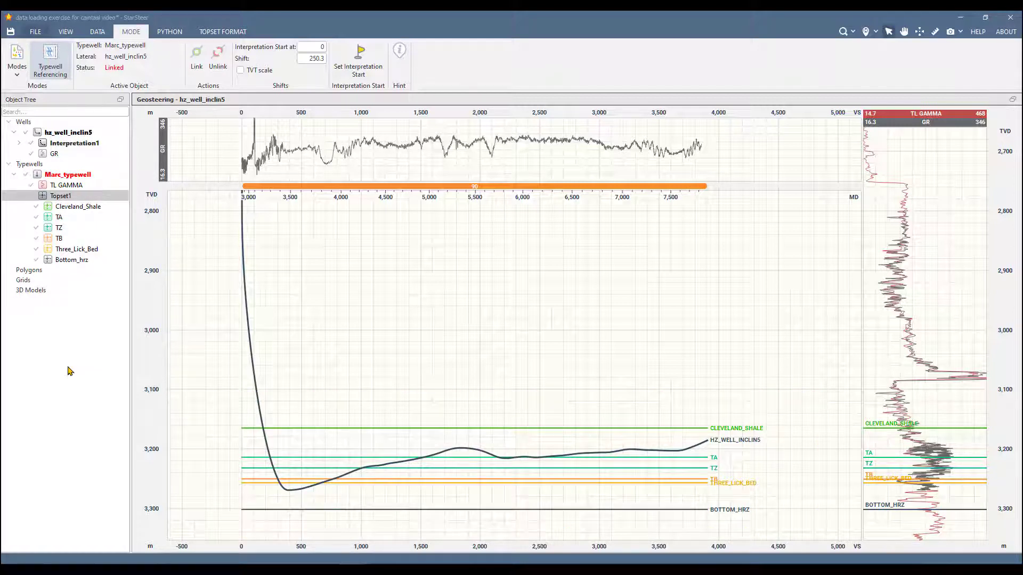
{"action": "left_click", "coordinate": [19, 144]}
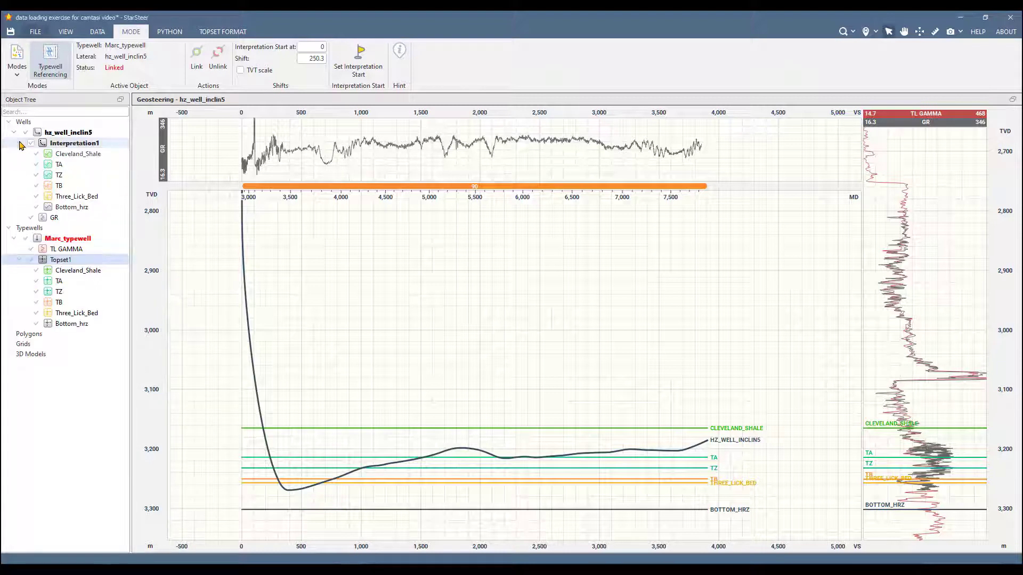
{"action": "left_click", "coordinate": [77, 154]}
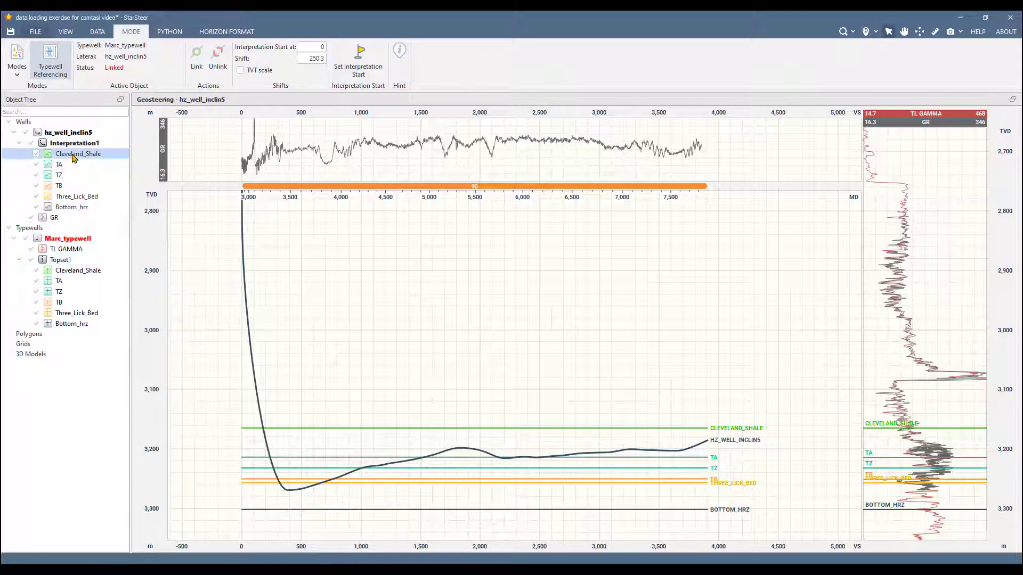
{"action": "left_click", "coordinate": [241, 33]}
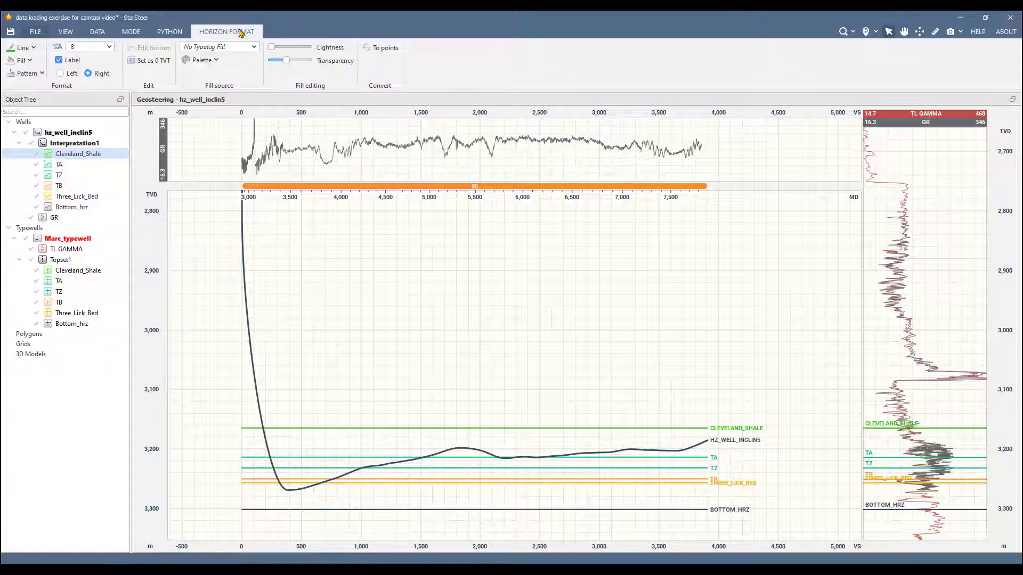
{"action": "left_click", "coordinate": [29, 61]}
{"action": "left_click", "coordinate": [64, 110]}
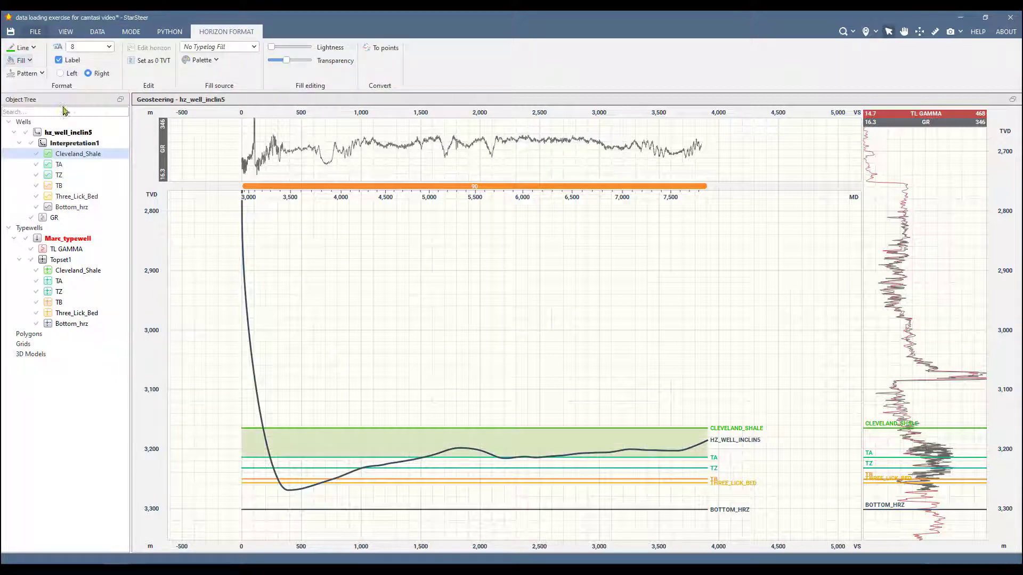
{"action": "left_click", "coordinate": [470, 389]}
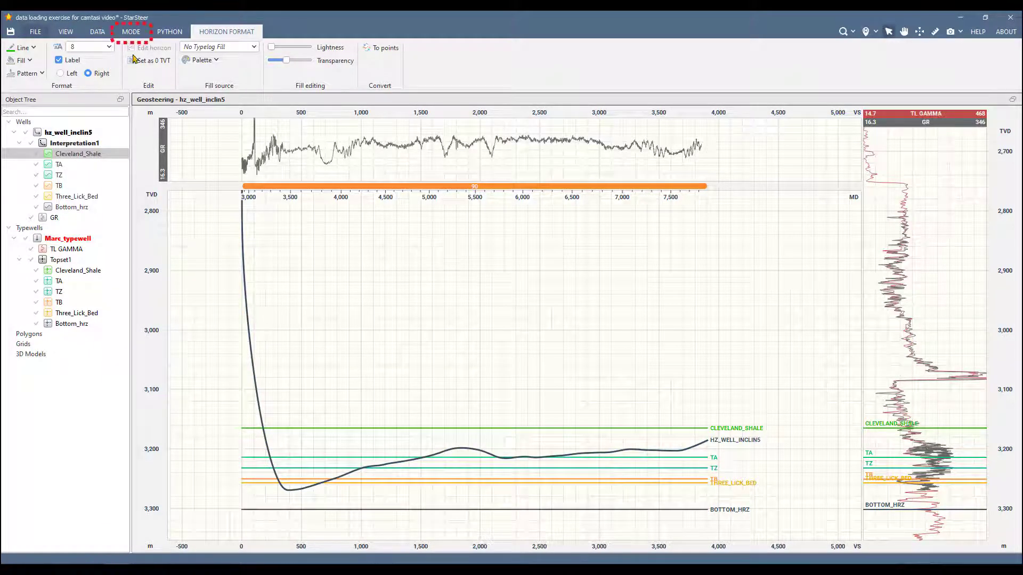
Place the interpretation start marker on the well path at MD 3174
{"action": "left_click", "coordinate": [131, 32]}
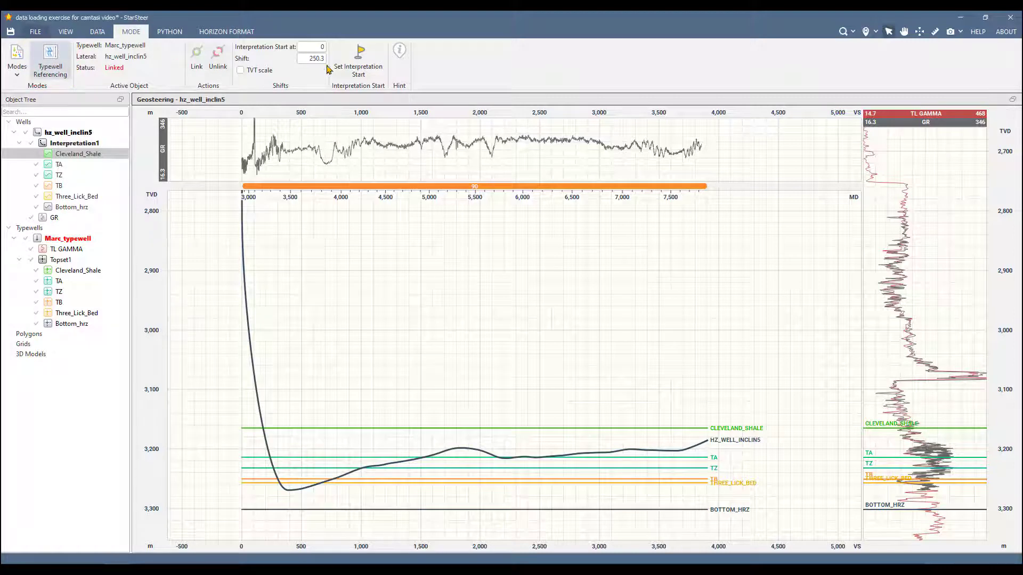
{"action": "left_click", "coordinate": [358, 67]}
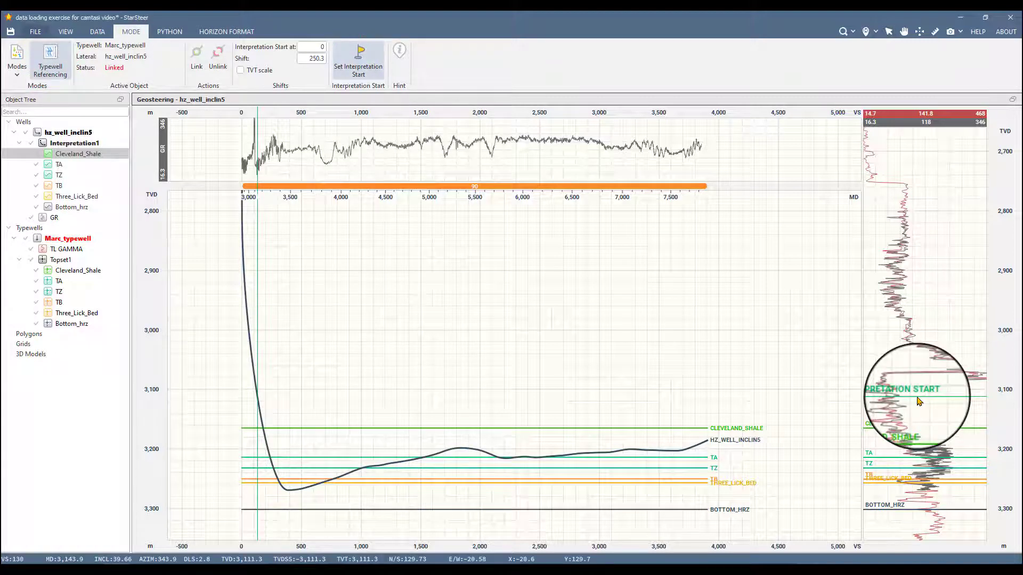
{"action": "left_click_drag", "start_coordinate": [917, 391], "coordinate": [911, 410]}
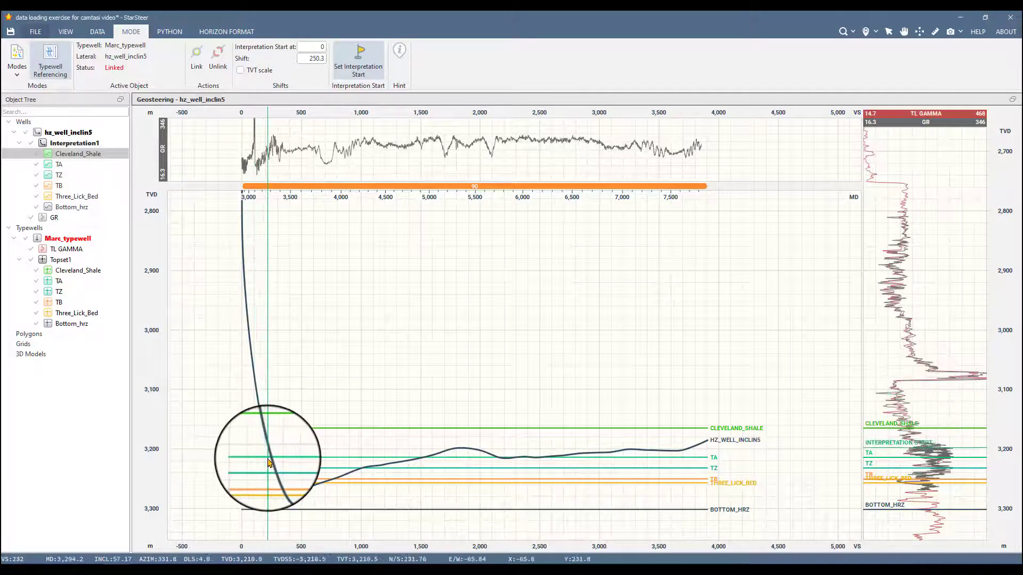
{"action": "left_click_drag", "start_coordinate": [261, 462], "coordinate": [266, 471]}
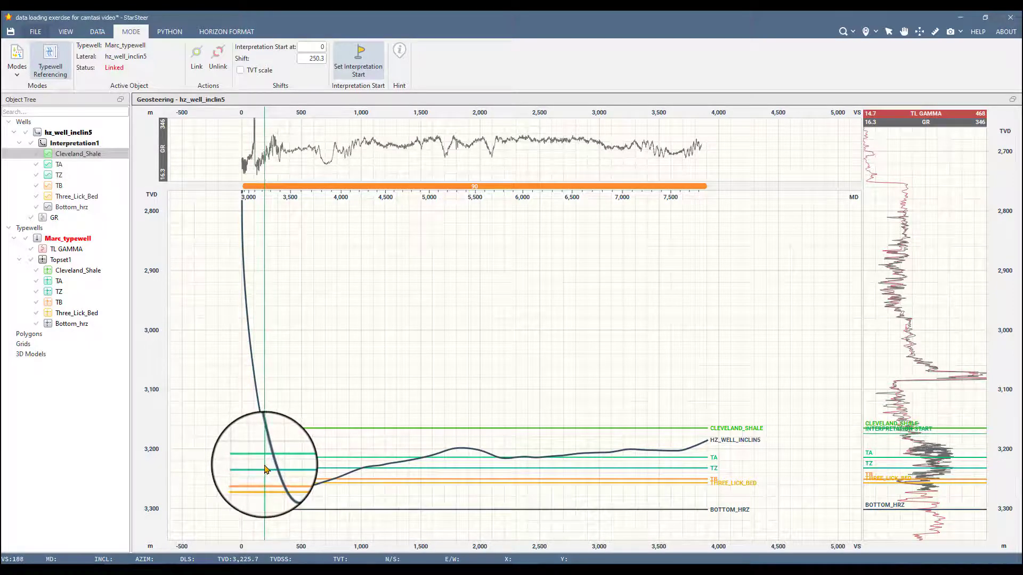
{"action": "left_click", "coordinate": [266, 470]}
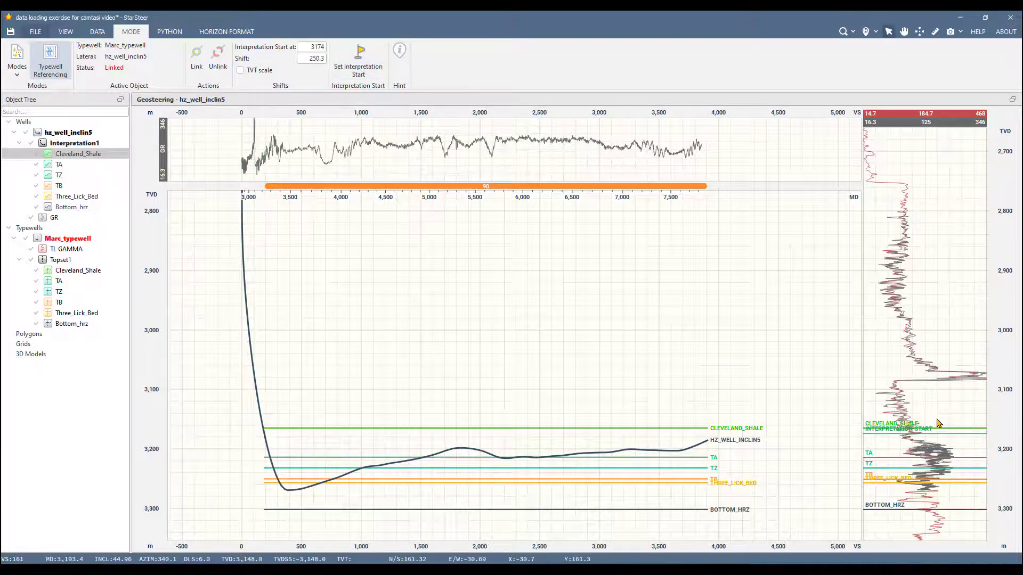